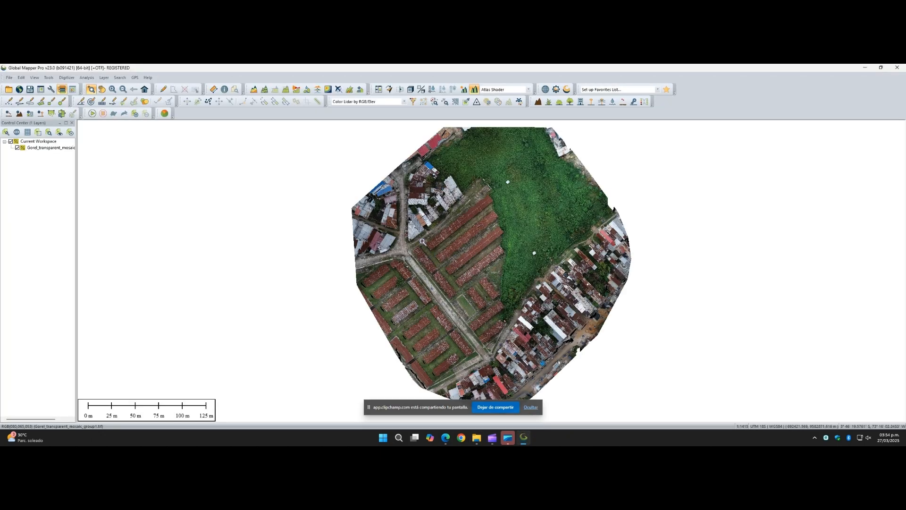
# - Digitize a six-sided area feature around the orthophoto mosaic, inside its outer edge, with a perimeter of about 887 m
pyautogui.click(37, 147)
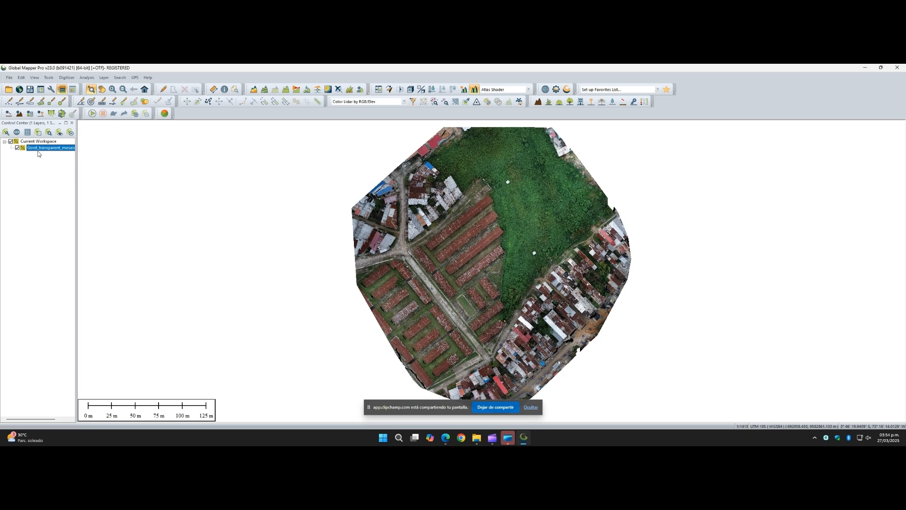
pyautogui.click(42, 102)
pyautogui.click(430, 292)
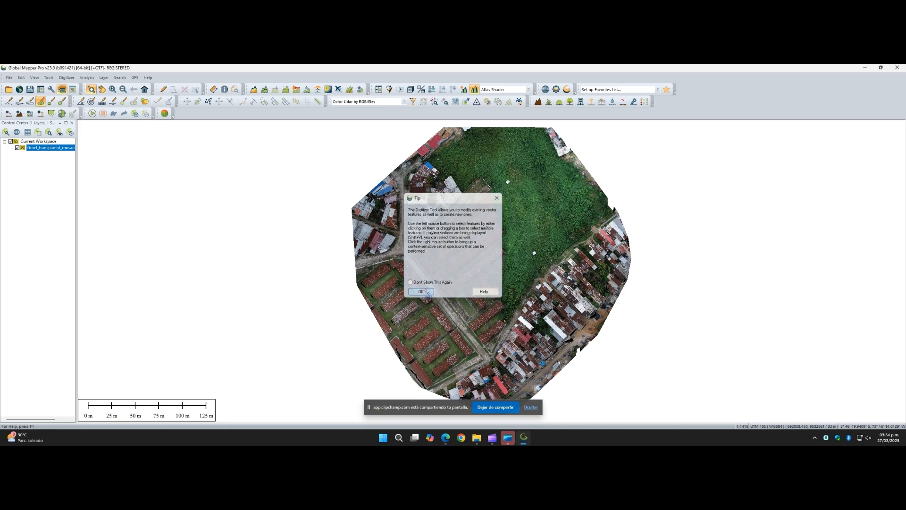
pyautogui.click(355, 210)
pyautogui.scroll(-1, 394, 206)
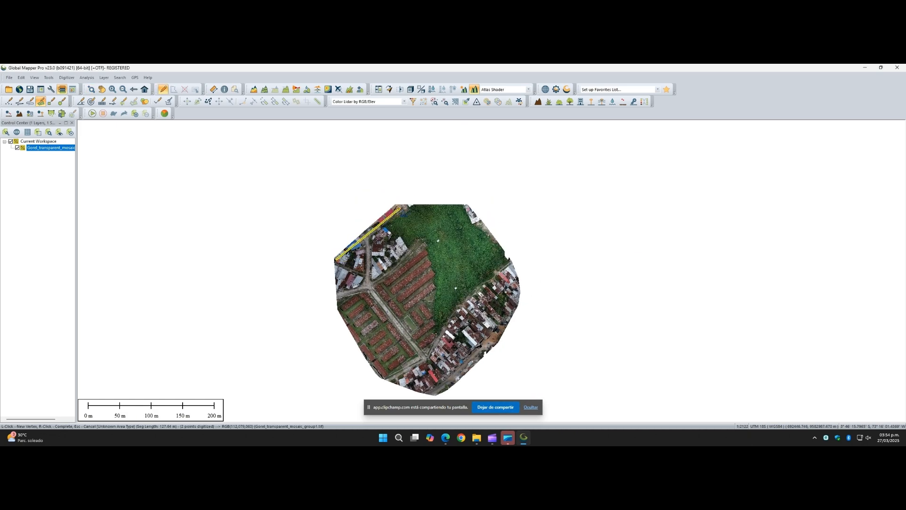
pyautogui.click(398, 208)
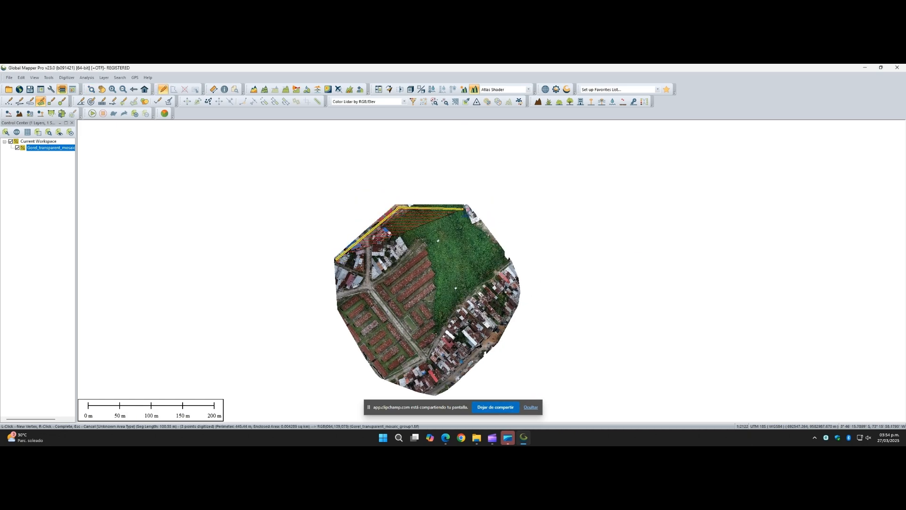
pyautogui.click(465, 208)
pyautogui.click(520, 286)
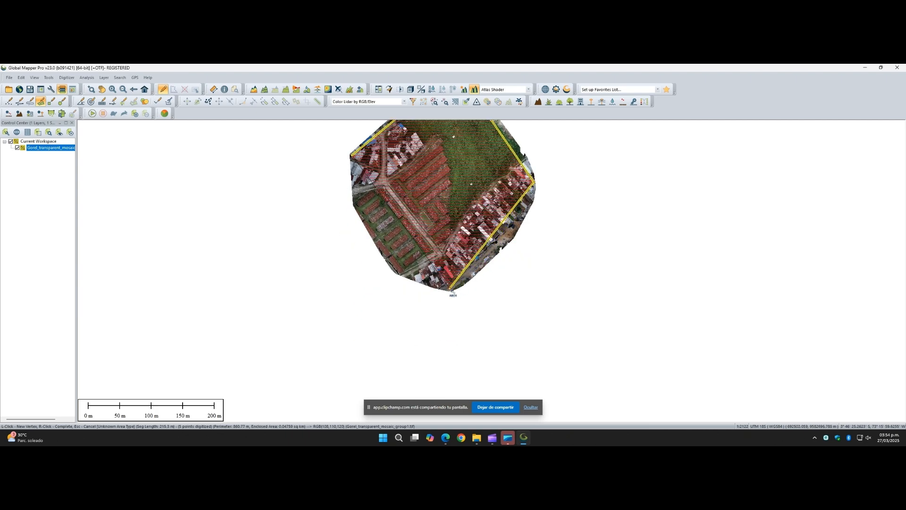
pyautogui.click(451, 290)
pyautogui.click(398, 274)
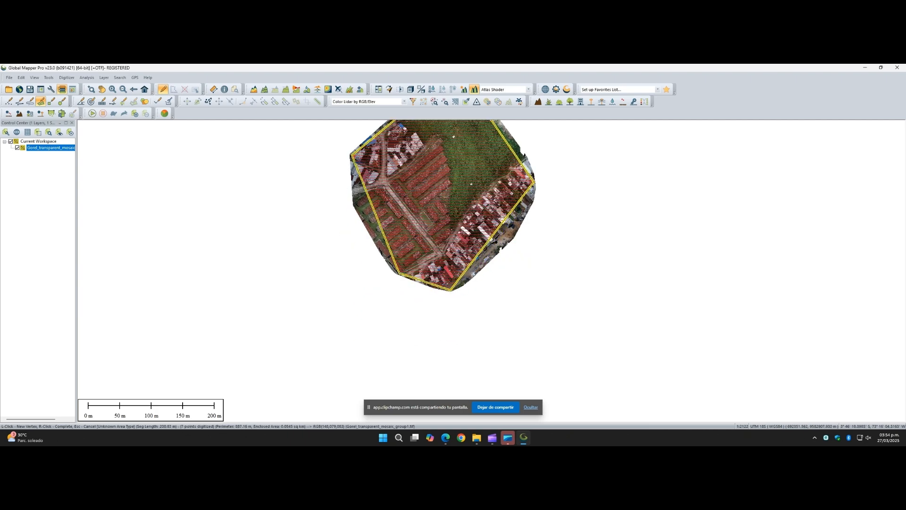
pyautogui.rightClick(352, 156)
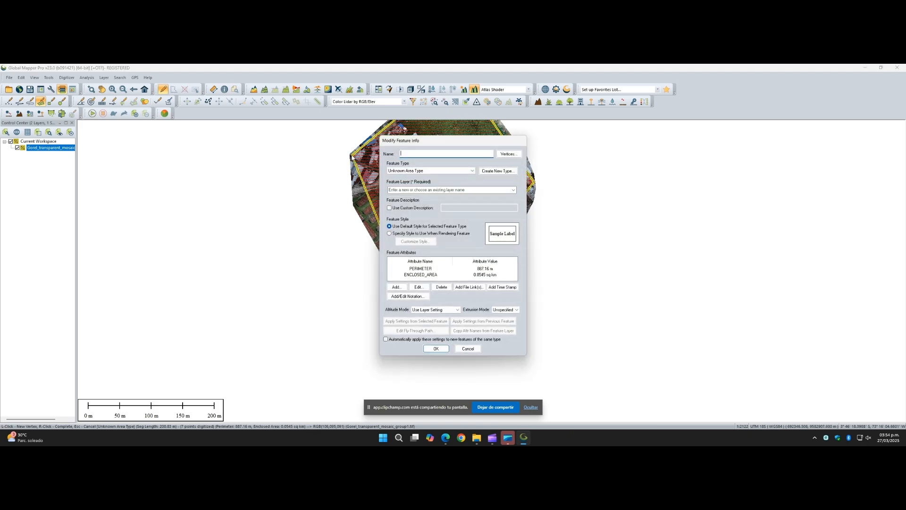
# - Assign the new area feature to the User Created Features layer and accept its feature info
pyautogui.click(512, 190)
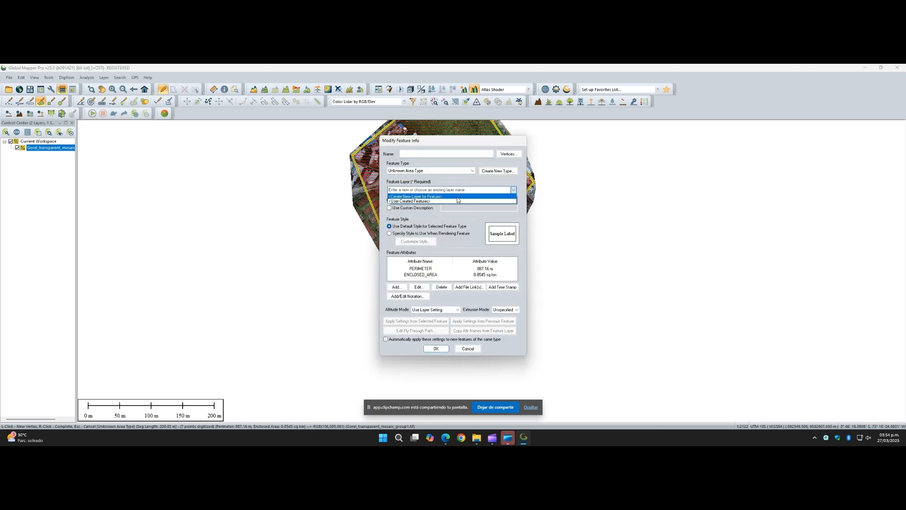
pyautogui.click(458, 198)
pyautogui.click(514, 189)
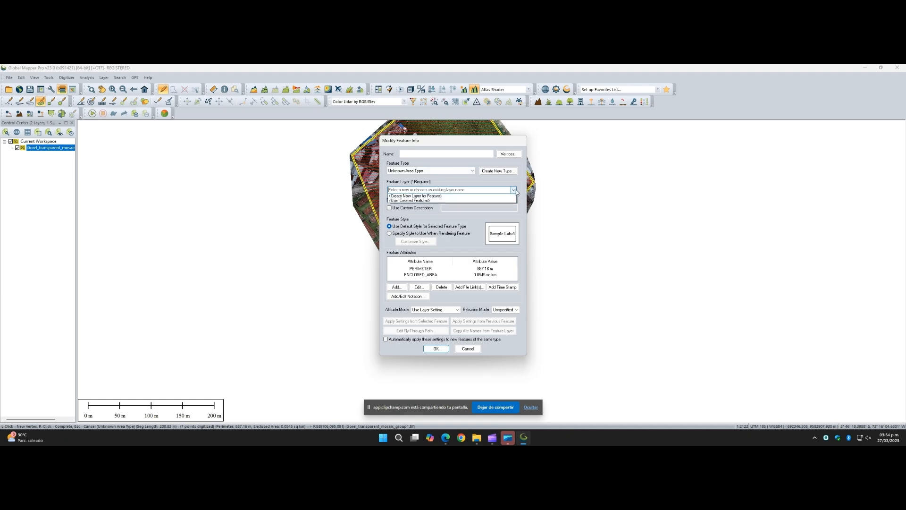
pyautogui.click(477, 198)
pyautogui.click(436, 349)
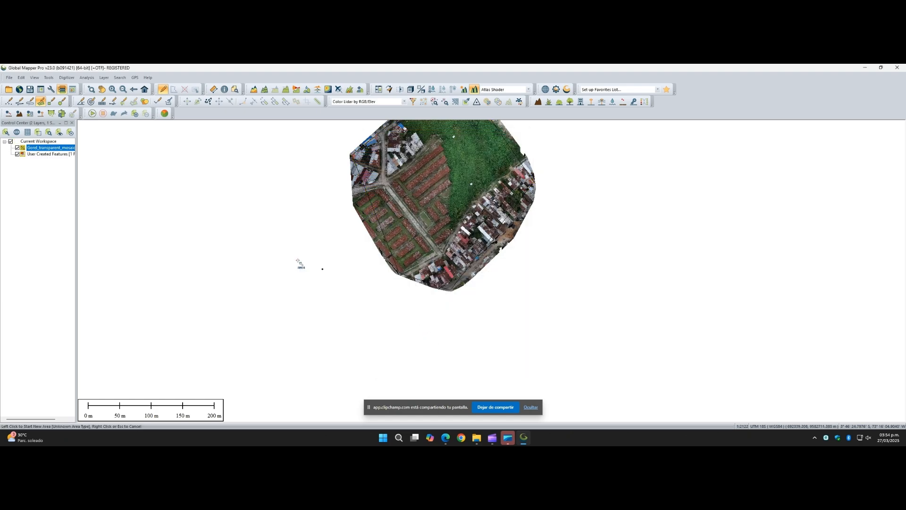
# - Activate the Digitizer tool and select the area polygon drawn over the mosaic
pyautogui.click(48, 156)
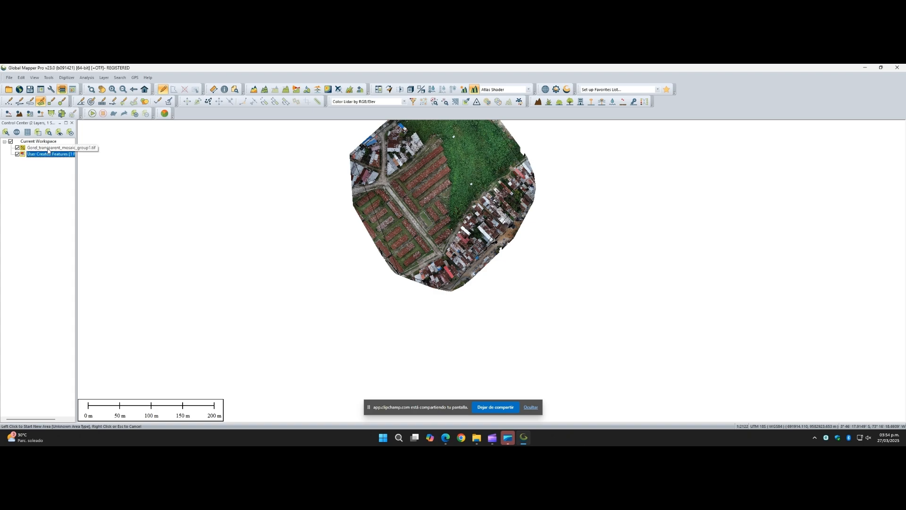
pyautogui.click(48, 150)
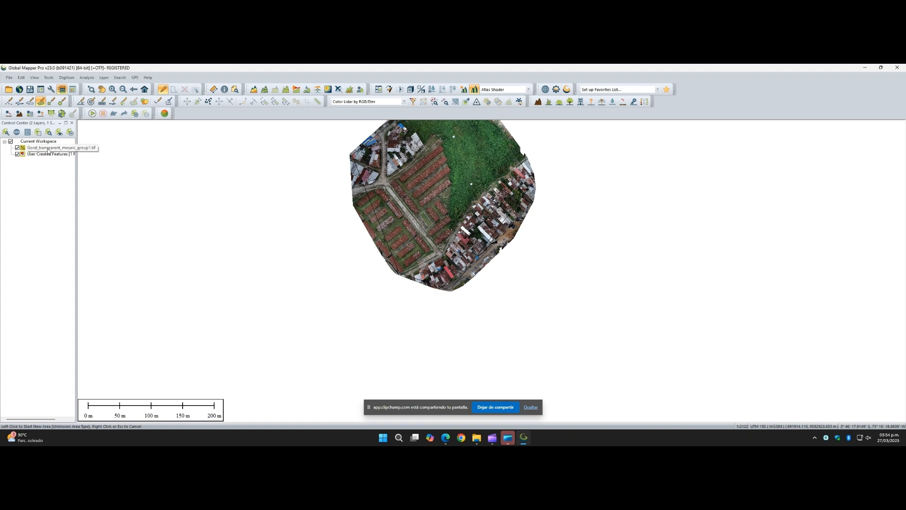
pyautogui.click(163, 90)
pyautogui.click(429, 293)
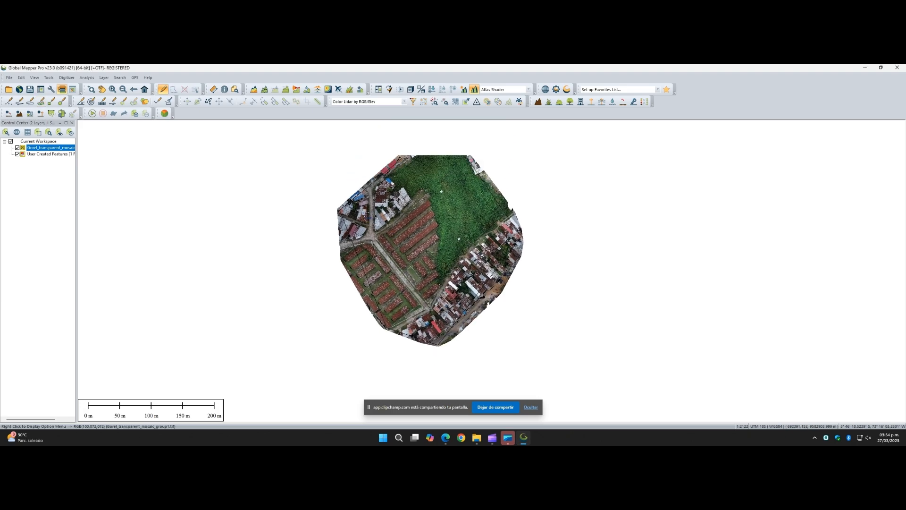
pyautogui.click(352, 213)
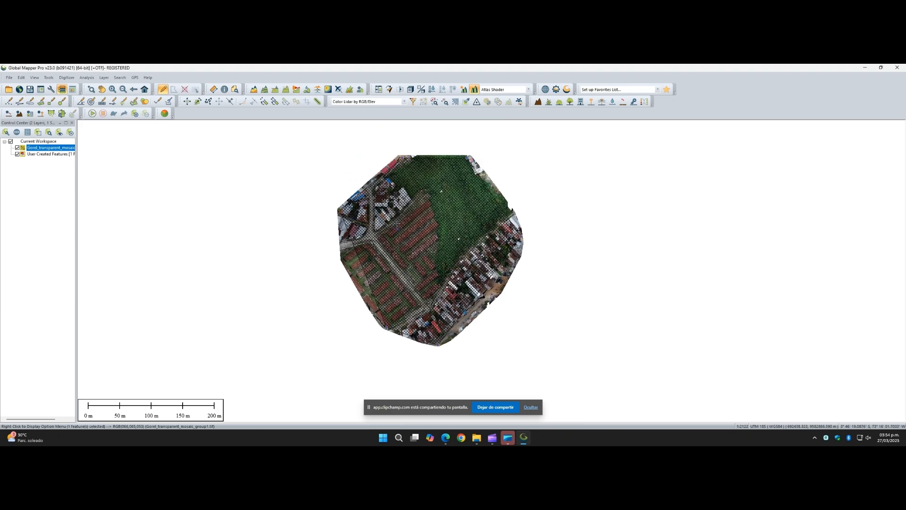
# - Try the cut-out option on the Gorel_transparent_mosaic_group1.tif layer, and crop it to the currently selected polygon instead
pyautogui.rightClick(34, 148)
pyautogui.click(55, 153)
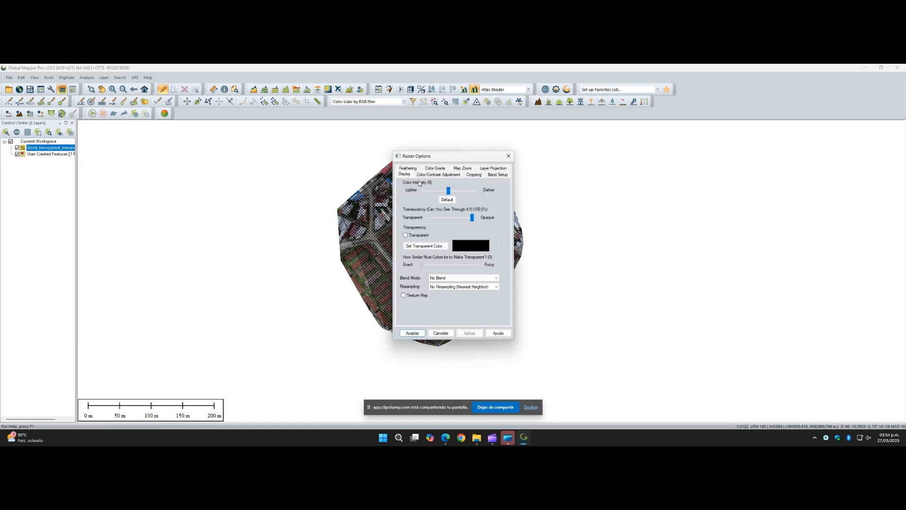
pyautogui.click(473, 174)
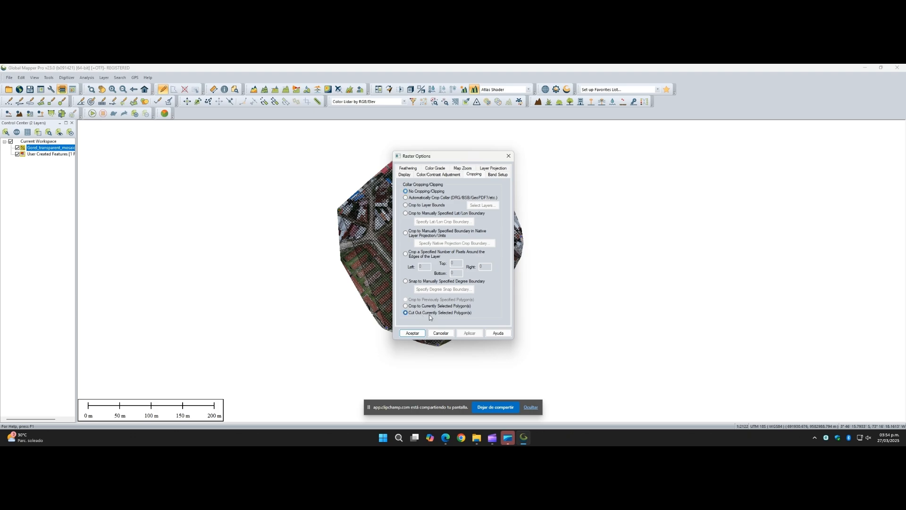
pyautogui.click(469, 333)
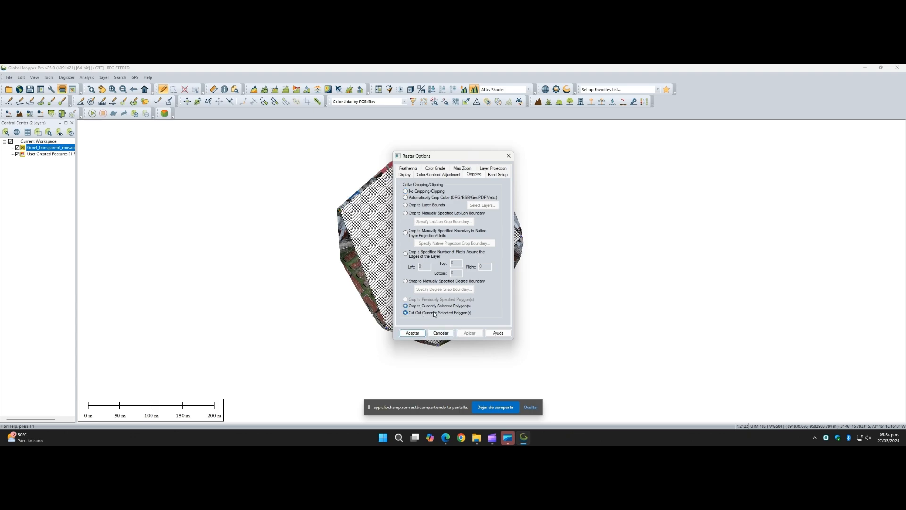
pyautogui.click(469, 333)
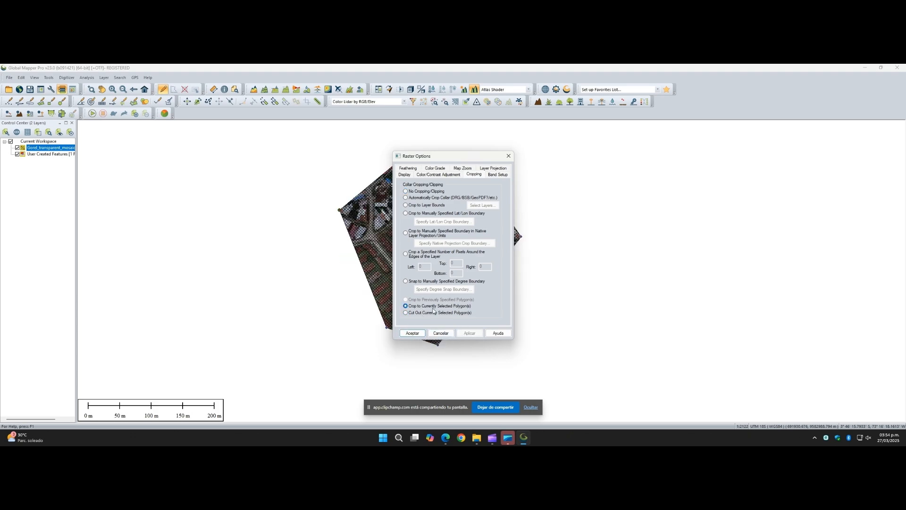
pyautogui.click(412, 333)
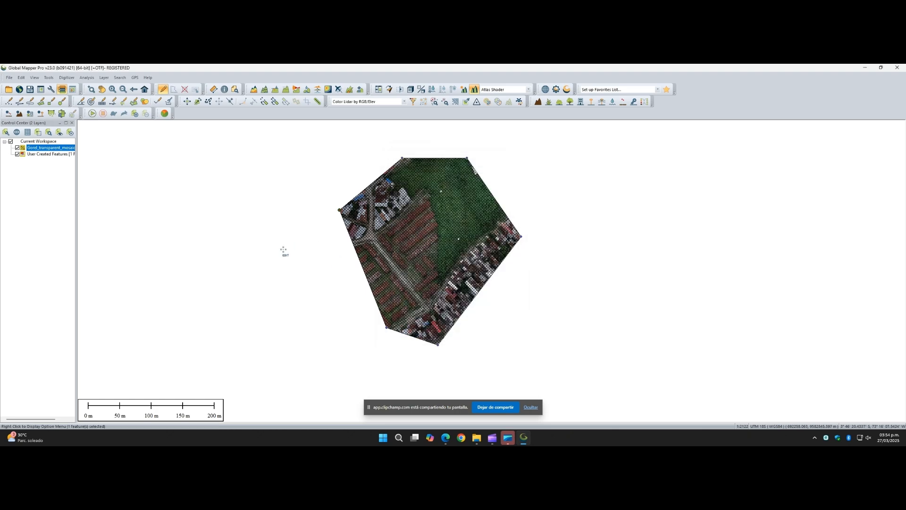
pyautogui.click(281, 232)
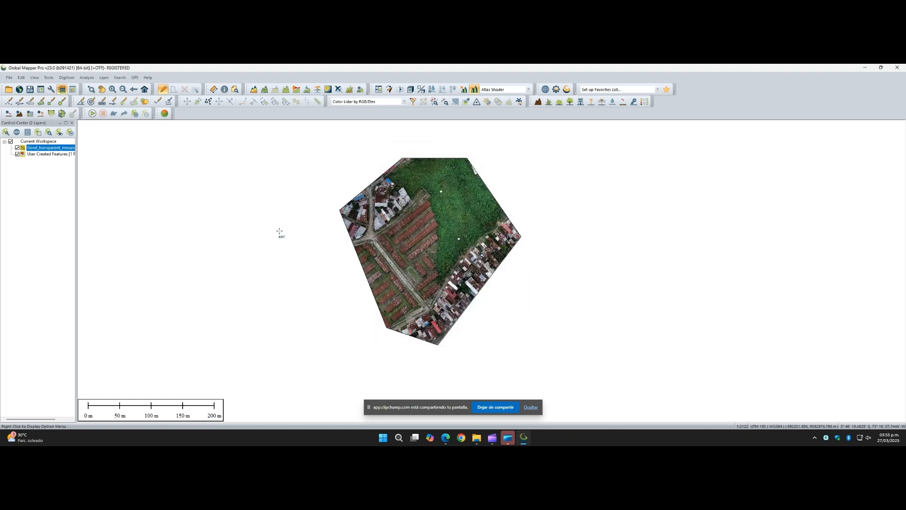
pyautogui.rightClick(40, 150)
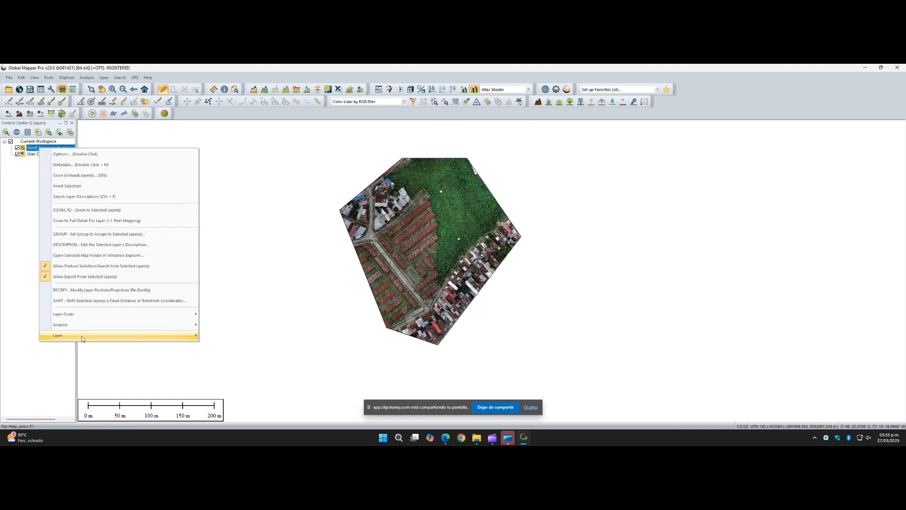
pyautogui.moveTo(91, 326)
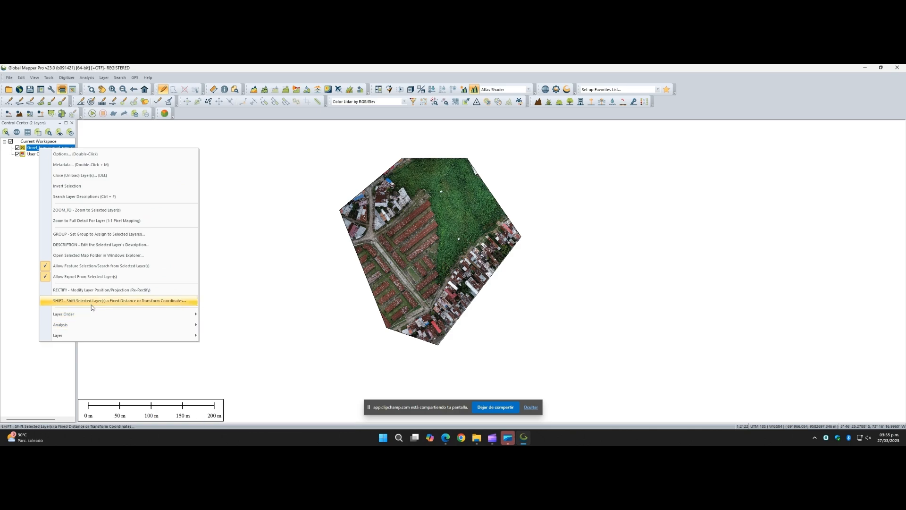
# - Set up a raster image export of the cropped mosaic as an ECW file with the default export options
pyautogui.click(9, 77)
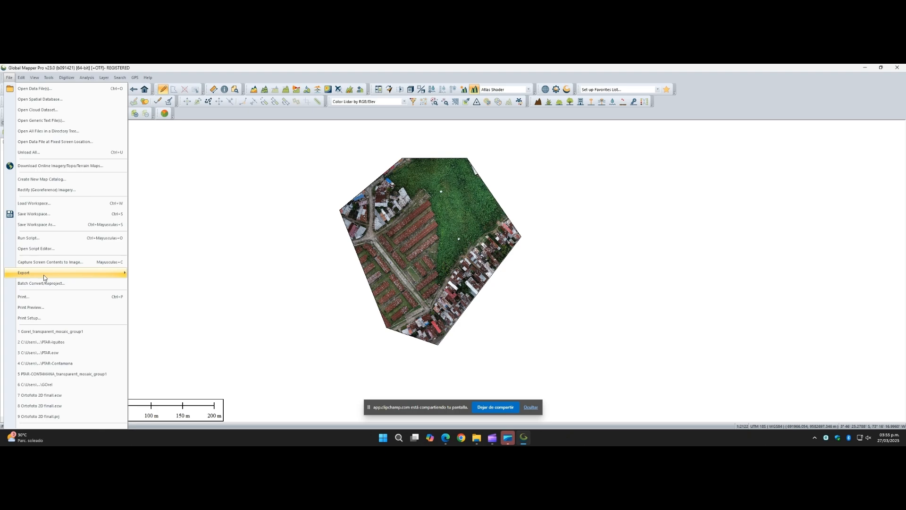
pyautogui.moveTo(71, 272)
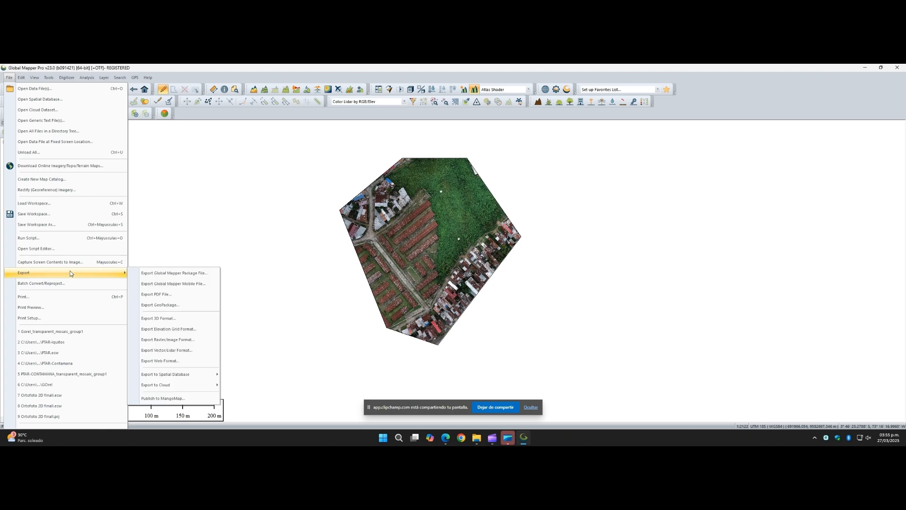
pyautogui.click(160, 340)
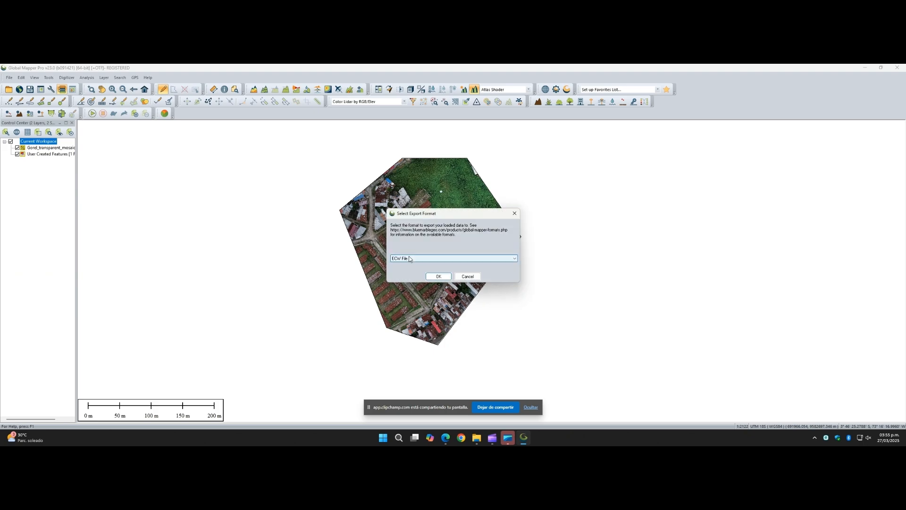
pyautogui.moveTo(427, 217); pyautogui.dragTo(492, 211)
pyautogui.click(475, 252)
pyautogui.click(474, 252)
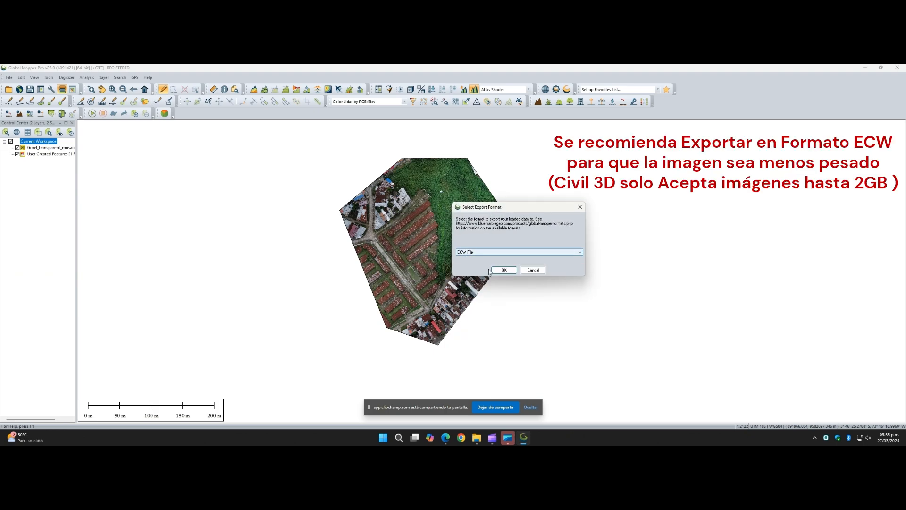
pyautogui.click(503, 270)
pyautogui.click(425, 292)
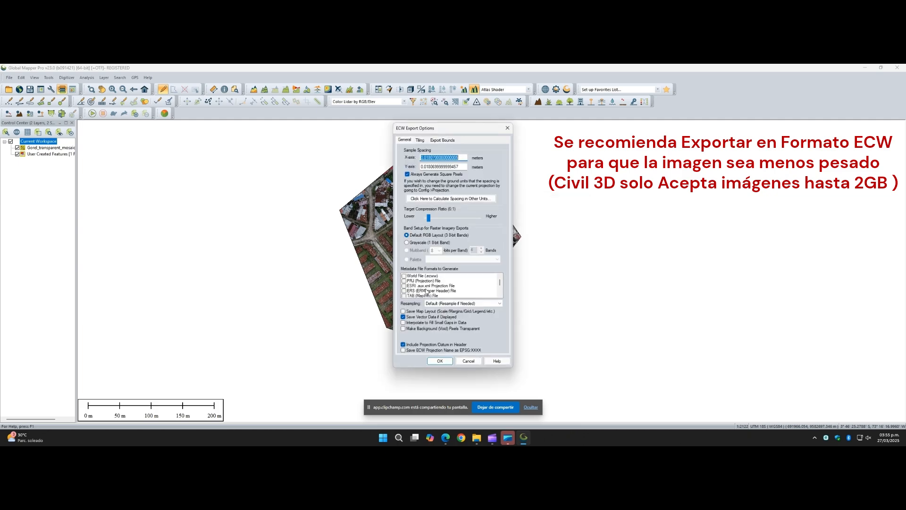
pyautogui.click(439, 360)
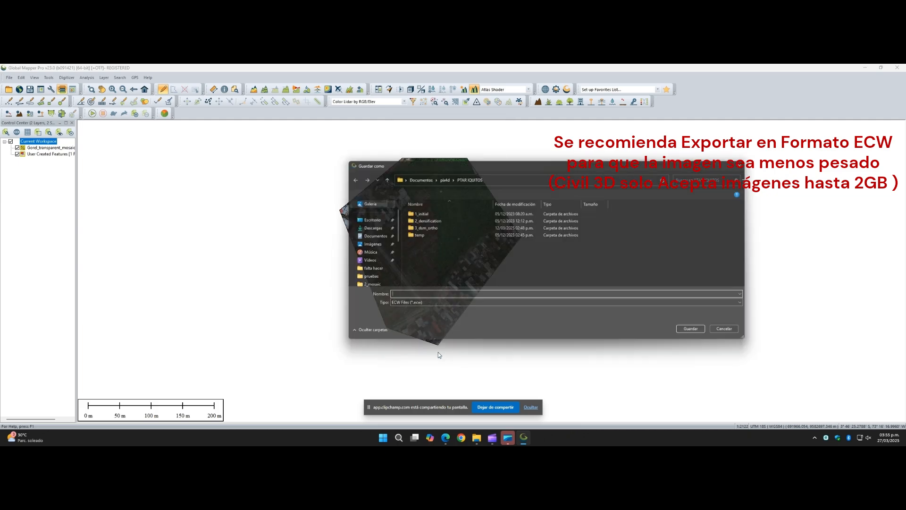
# - Save the ECW export to the Escritorio folder under the name "imagen prueba"
pyautogui.click(363, 218)
pyautogui.click(421, 297)
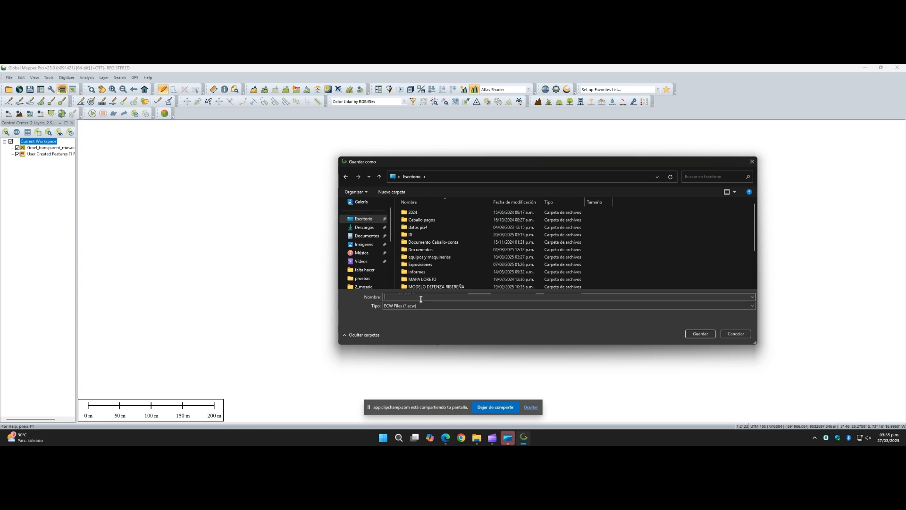
pyautogui.write('imagen prueba')
pyautogui.click(700, 334)
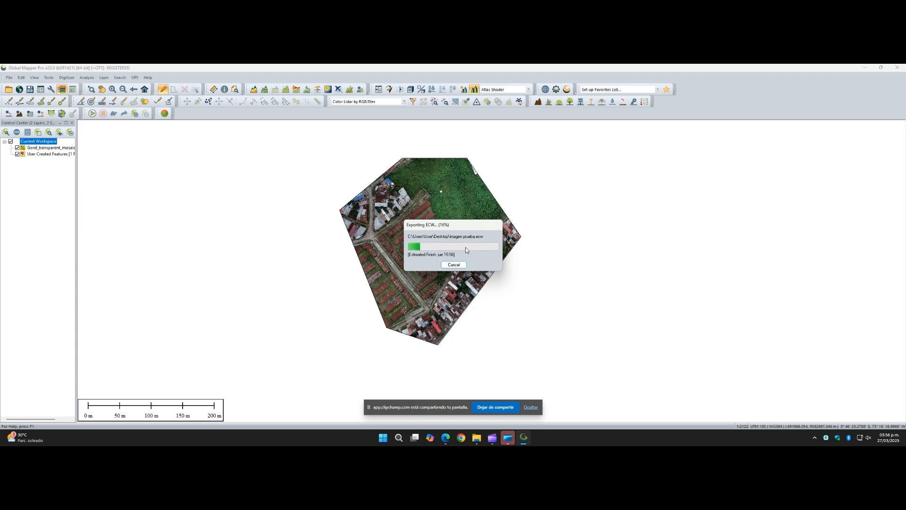
# - Launch Civil 3D 2025 Metric and create a new drawing from the metric NCS template
pyautogui.press('super')
pyautogui.write('civ')
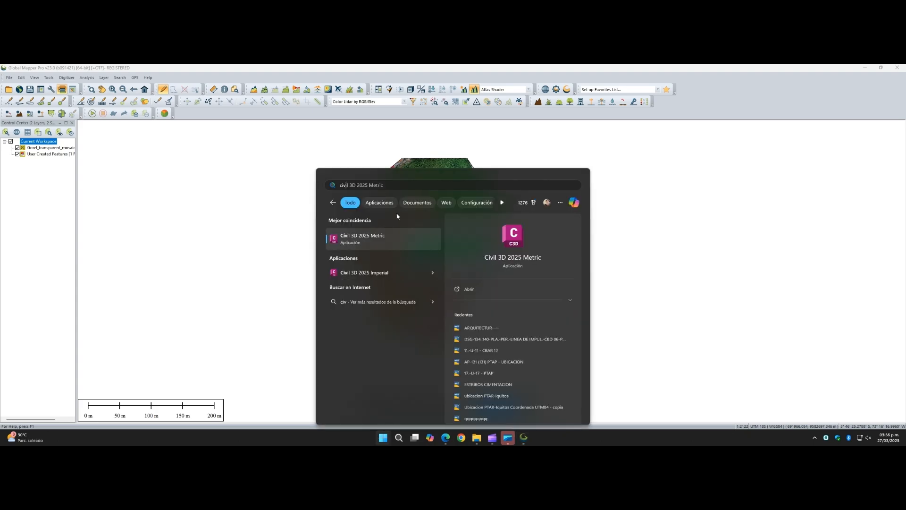
pyautogui.click(393, 238)
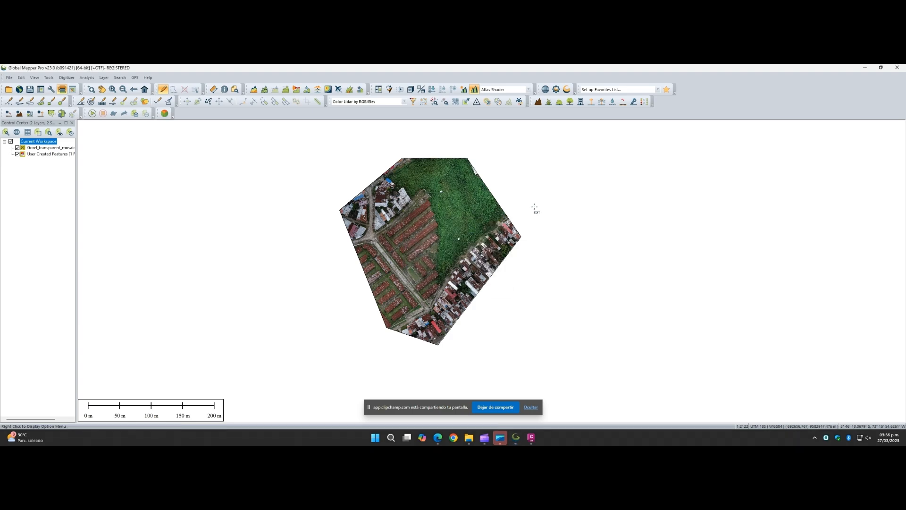
pyautogui.click(531, 438)
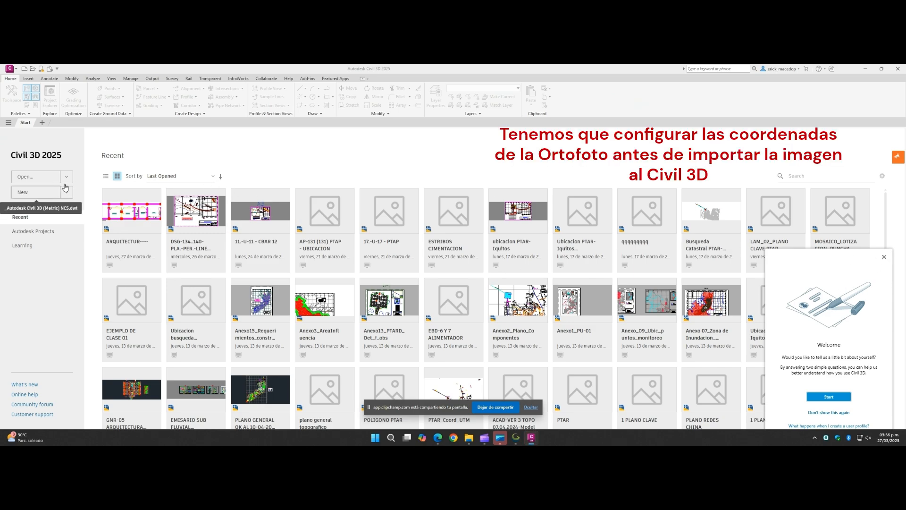
pyautogui.click(47, 193)
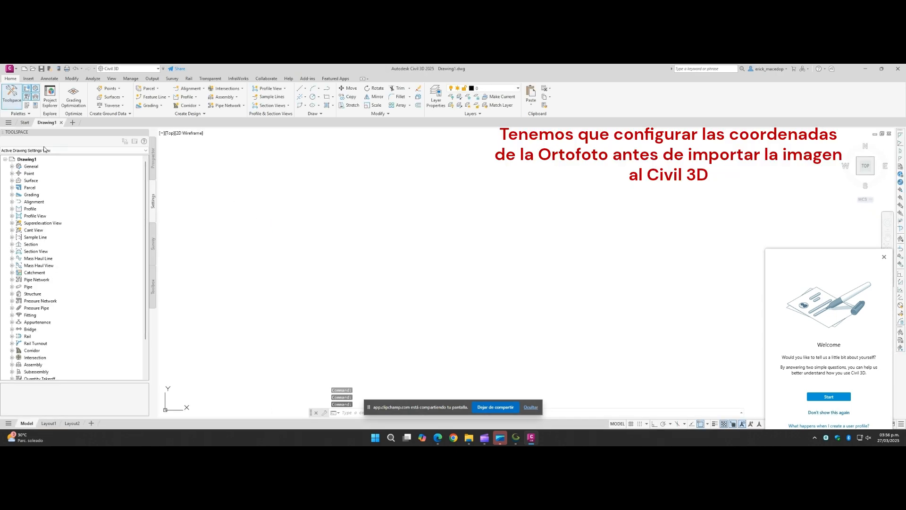
# - Open the drawing settings for Drawing1 and set the zone category to UTM, WGS84 Datum
pyautogui.rightClick(41, 159)
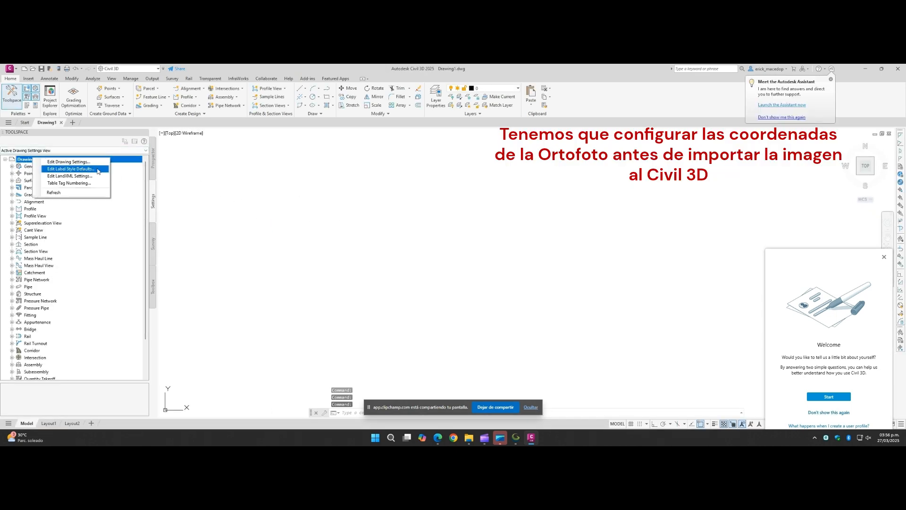
pyautogui.click(71, 161)
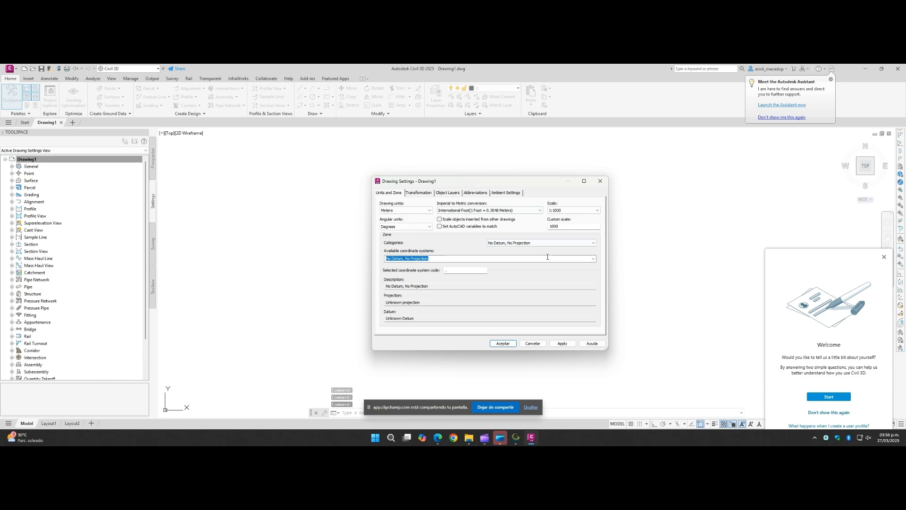
pyautogui.click(593, 243)
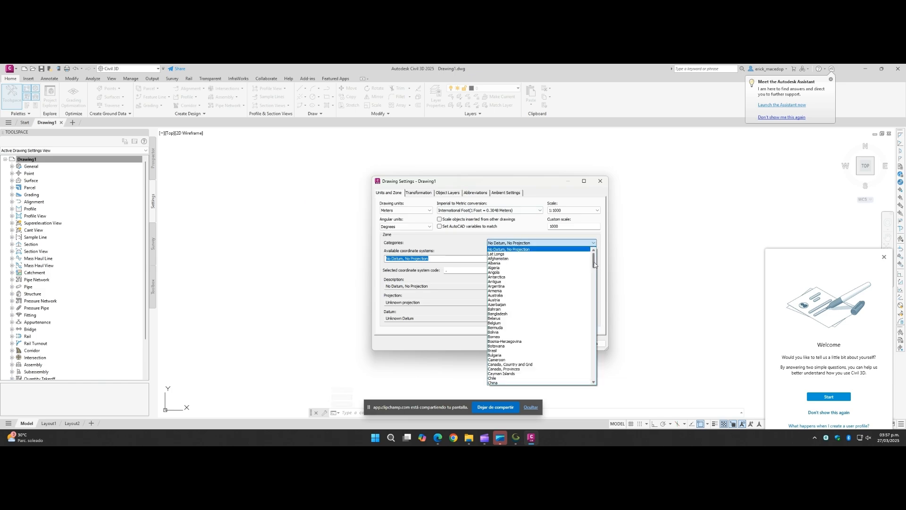
pyautogui.moveTo(595, 264); pyautogui.dragTo(594, 378)
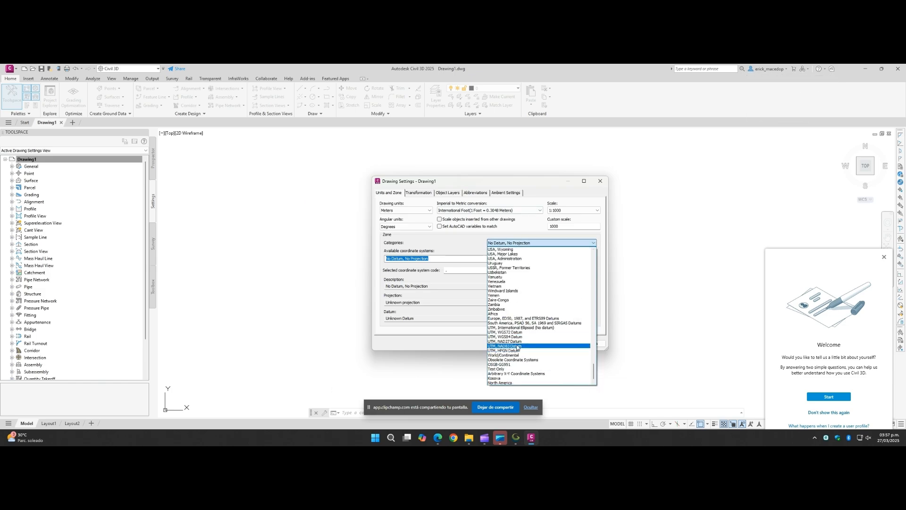
pyautogui.scroll(10, 516, 348)
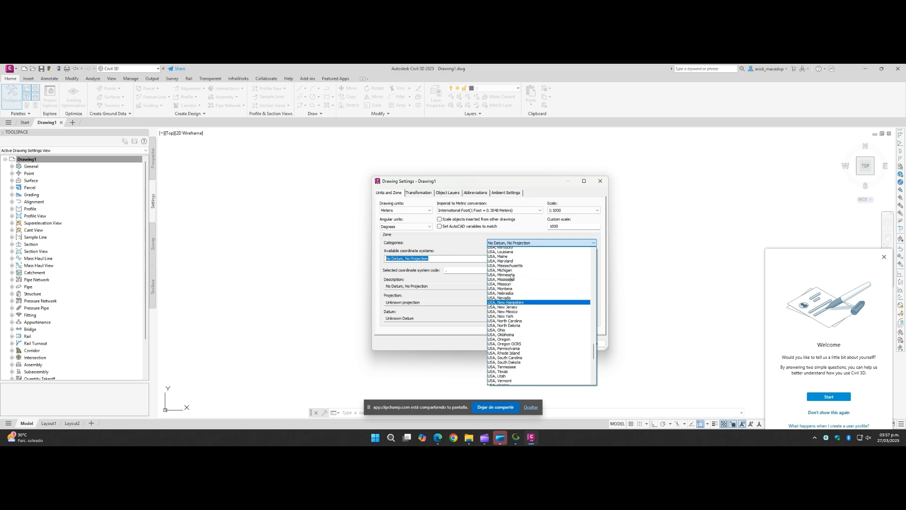
pyautogui.scroll(12, 512, 278)
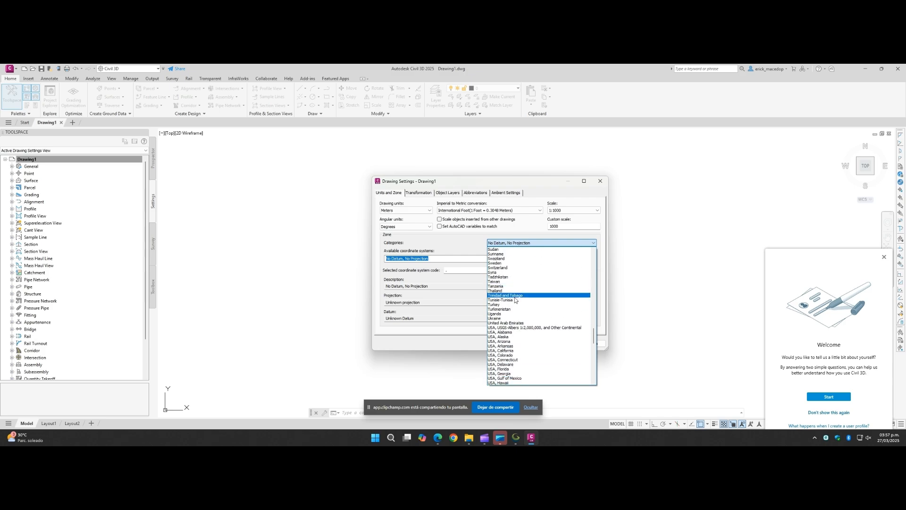
pyautogui.scroll(-11, 515, 300)
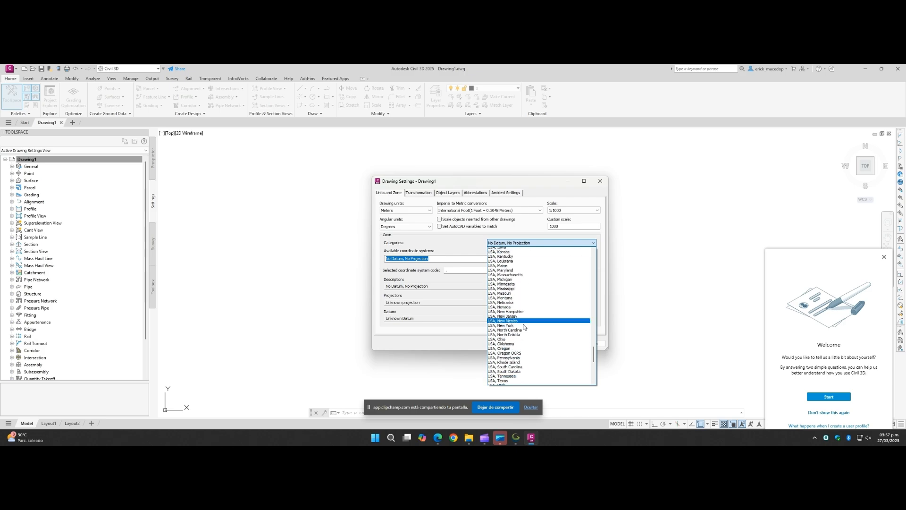
pyautogui.scroll(-8, 524, 327)
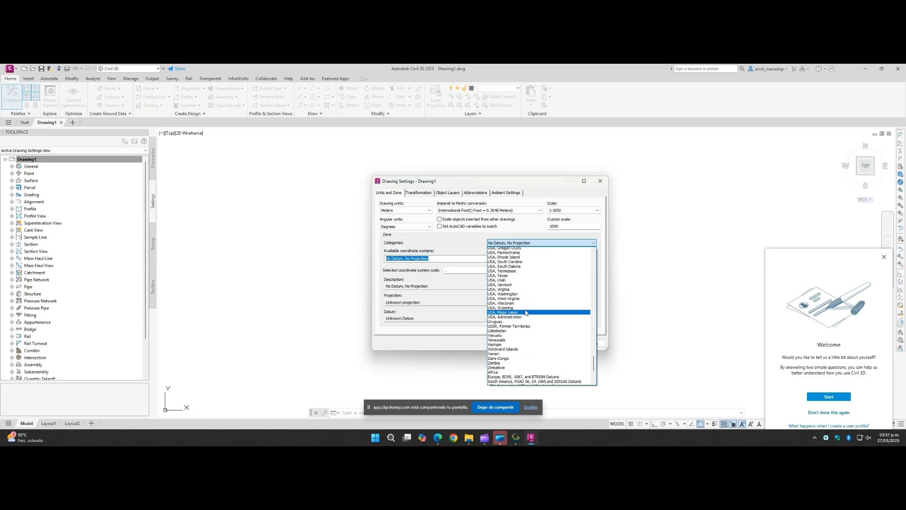
pyautogui.scroll(3, 525, 313)
pyautogui.press('Down')
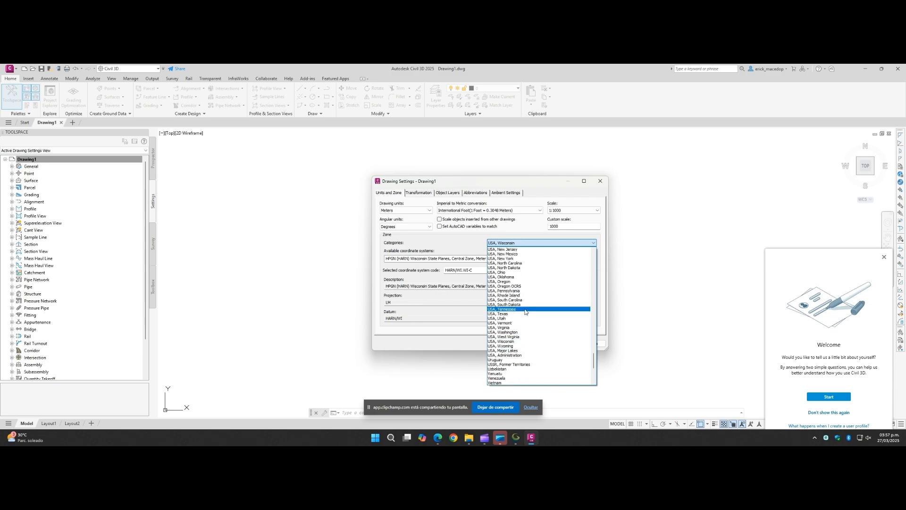
pyautogui.press('Down')
pyautogui.press('Down')
pyautogui.press('Down')
pyautogui.press('Down')
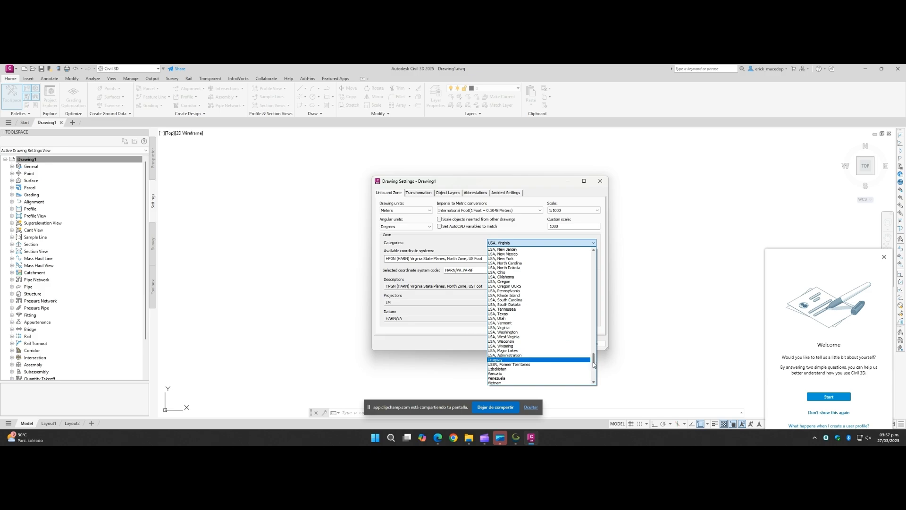
pyautogui.moveTo(593, 363); pyautogui.dragTo(593, 289)
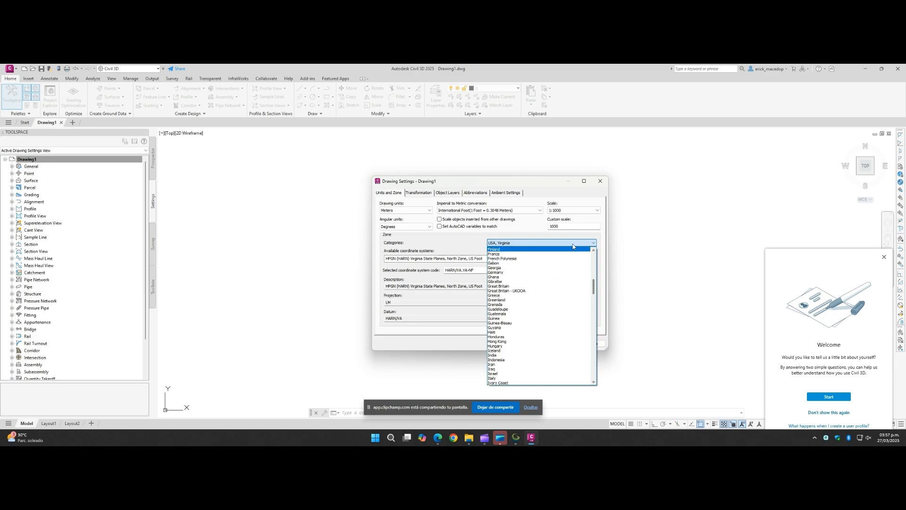
pyautogui.press('Down')
pyautogui.press('Down')
pyautogui.press('Down')
pyautogui.press('Down')
pyautogui.press('Down')
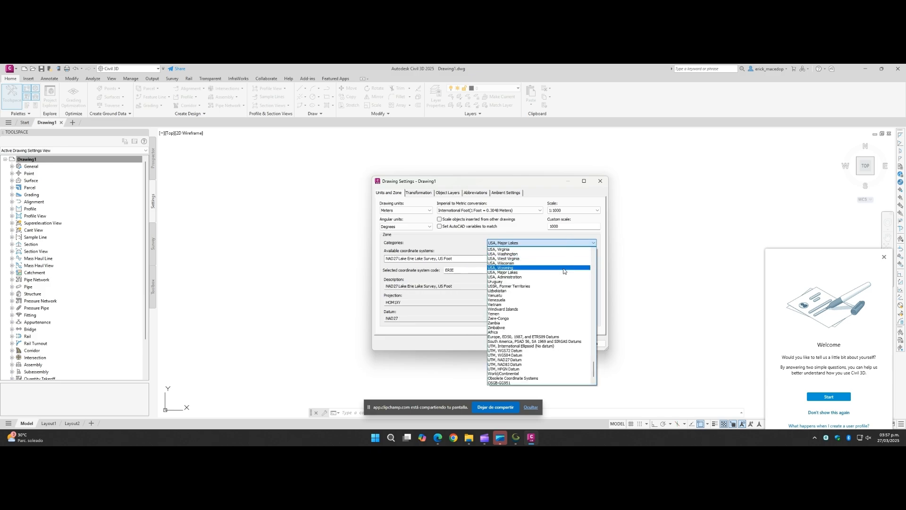
pyautogui.click(505, 355)
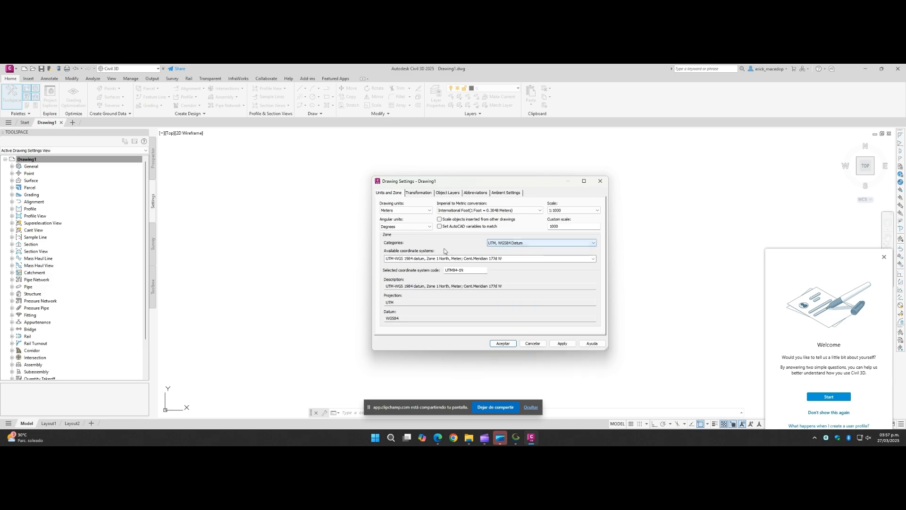
# - Assign the UTM-WGS 1984 Zone 18 South, Meter coordinate system (UTM84-18S) and accept the drawing settings
pyautogui.click(575, 260)
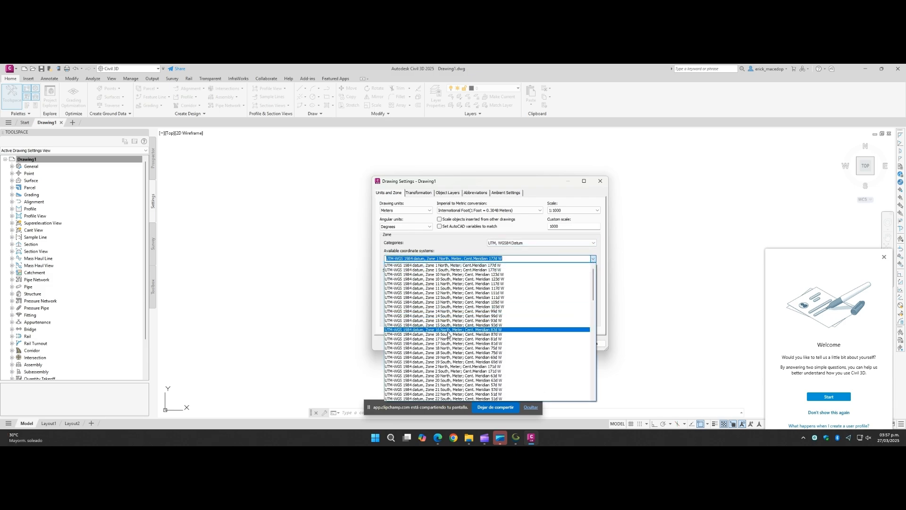
pyautogui.click(576, 352)
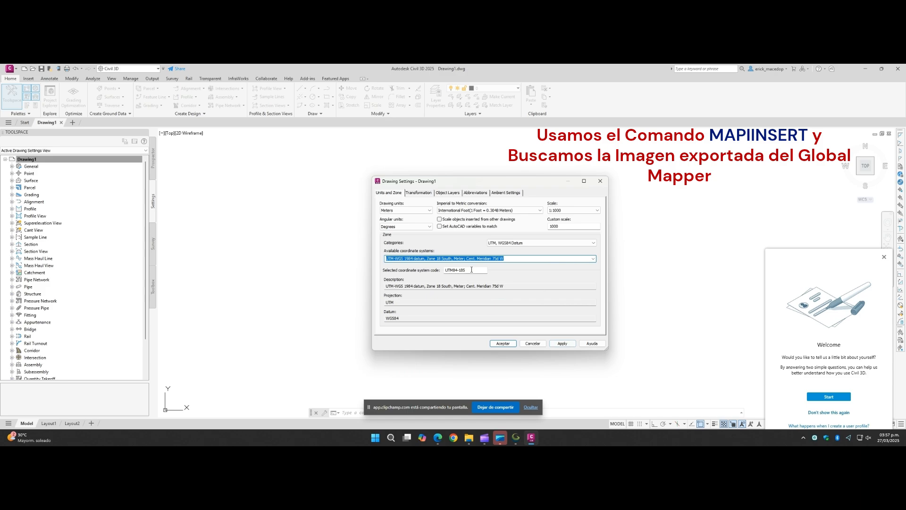
pyautogui.click(503, 343)
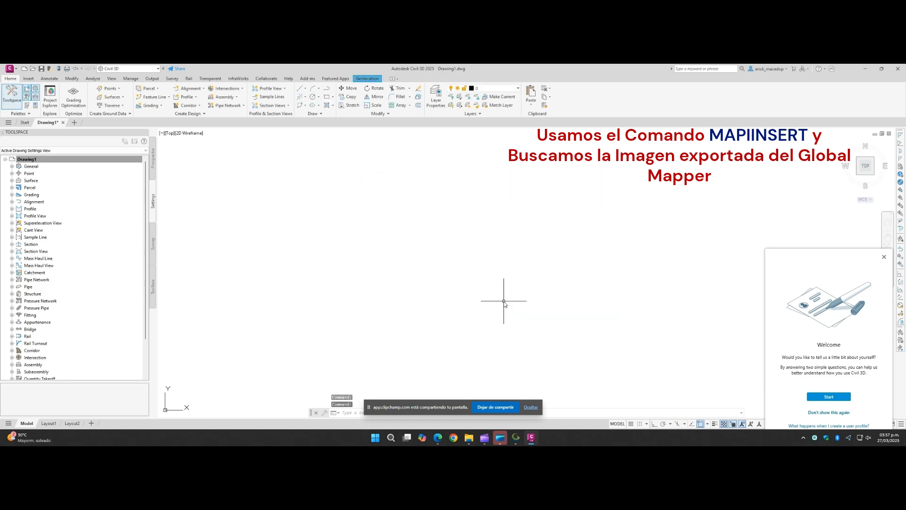
# - Insert "imagen prueba.ecw" from the Escritorio folder with the MAPIINSERT command, keeping its default image correlation
pyautogui.write('i')
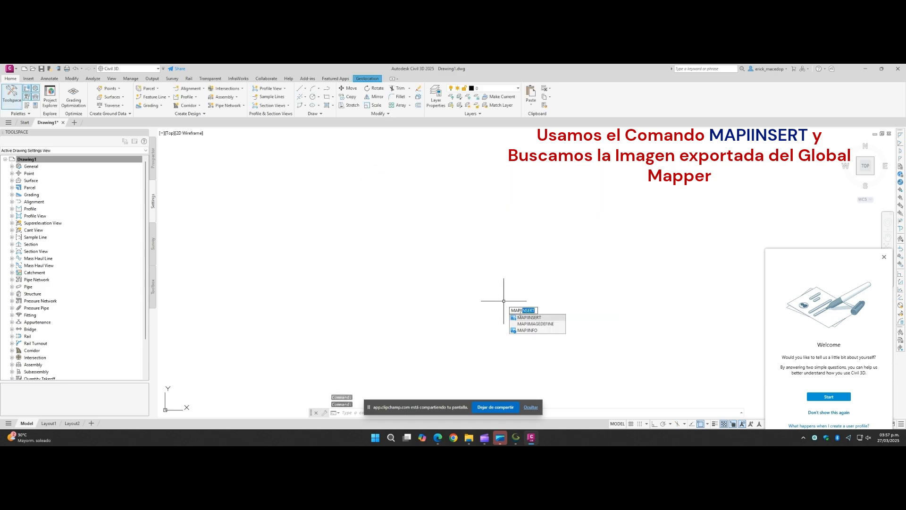
pyautogui.press('Return')
pyautogui.scroll(-5, 435, 230)
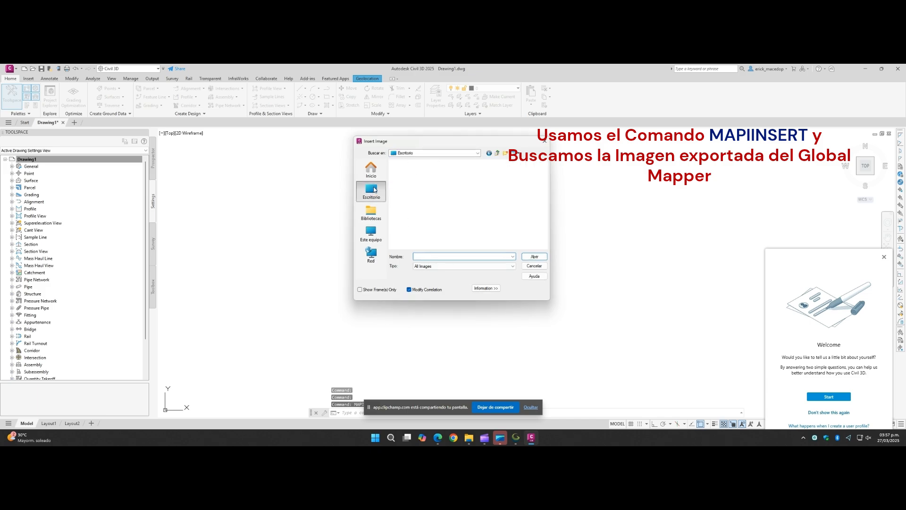
pyautogui.scroll(-5, 434, 230)
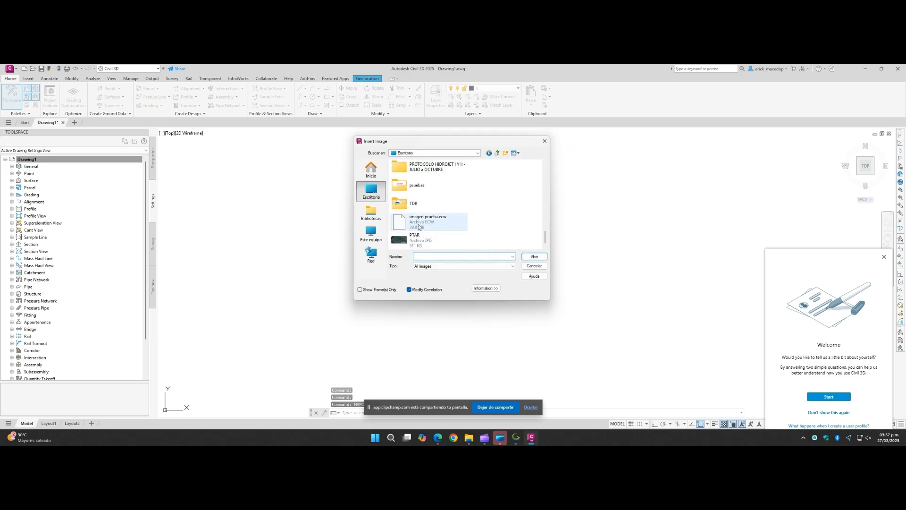
pyautogui.click(463, 226)
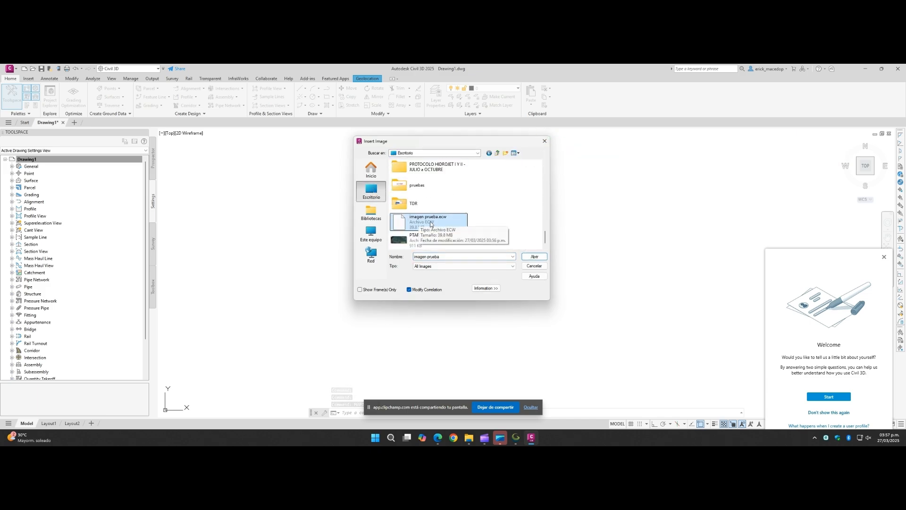
pyautogui.doubleClick(463, 226)
pyautogui.click(510, 350)
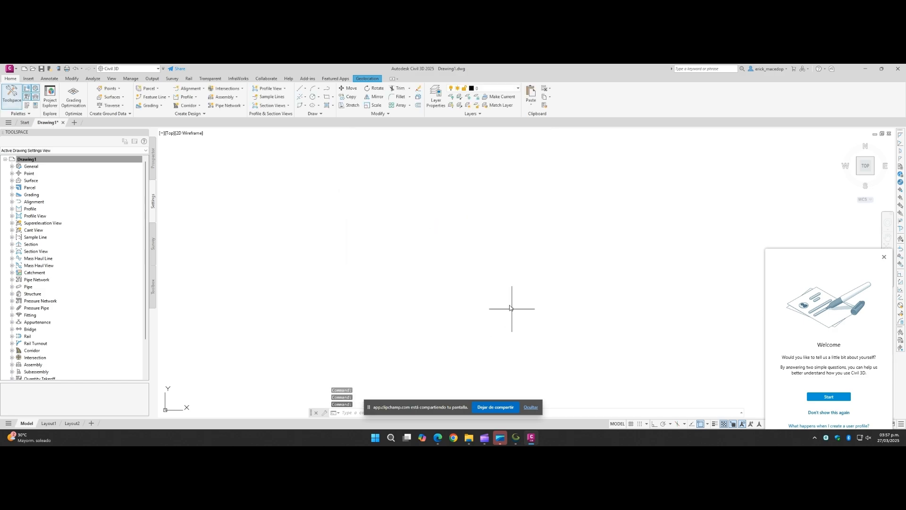
pyautogui.moveTo(519, 281); pyautogui.dragTo(445, 283)
pyautogui.scroll(-2, 448, 280)
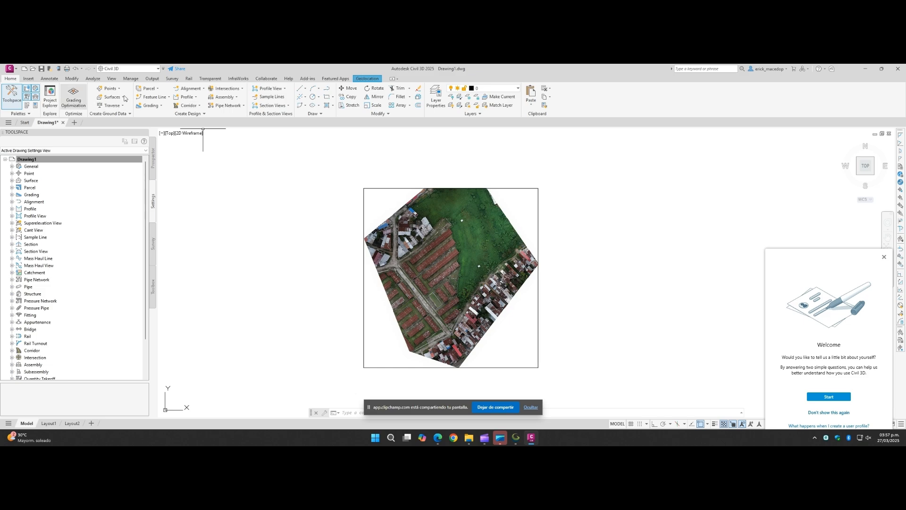
# - Turn on the Bing Aerial online map behind the inserted orthophoto
pyautogui.click(367, 79)
pyautogui.click(83, 106)
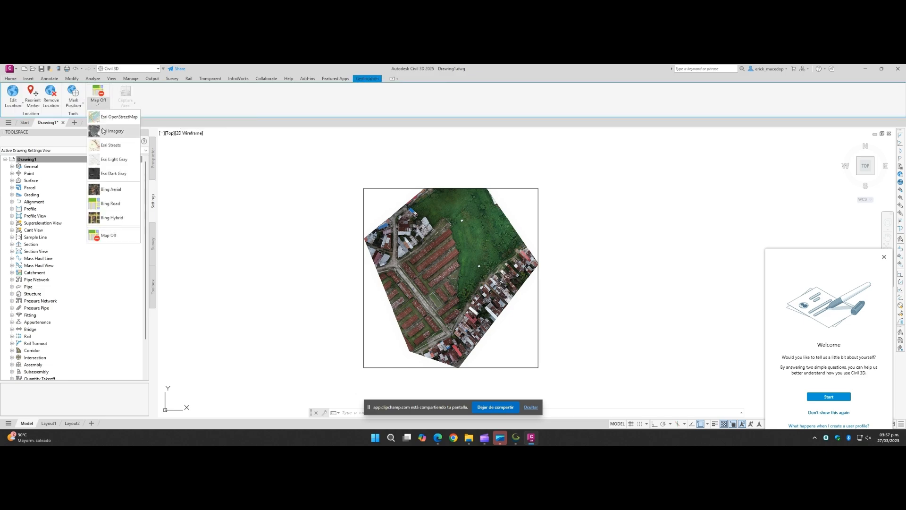
pyautogui.click(114, 203)
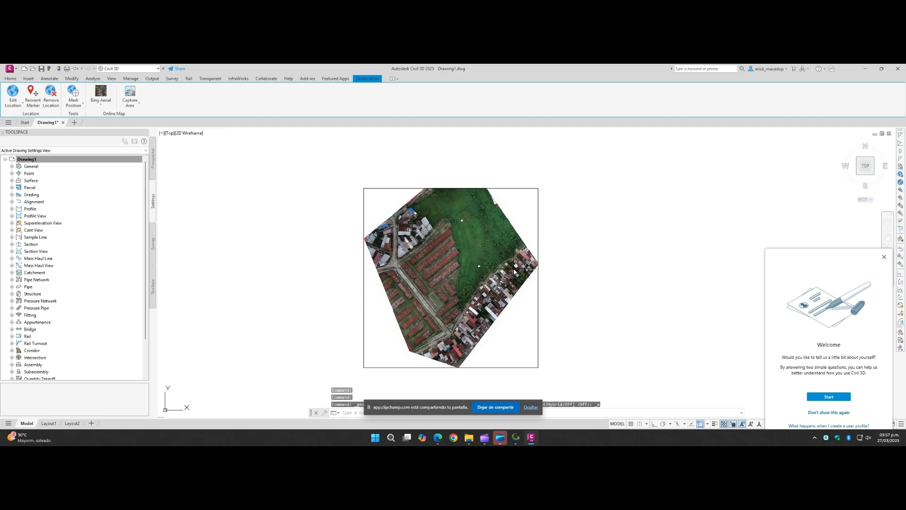
pyautogui.scroll(2, 511, 288)
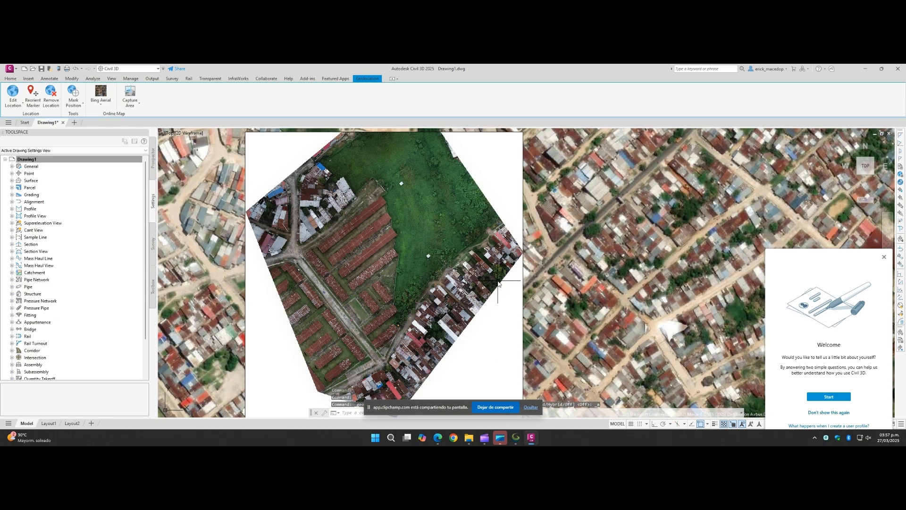
# - Select the orthophoto and toggle its display off and on to compare its alignment with the aerial map beneath
pyautogui.scroll(-2, 540, 296)
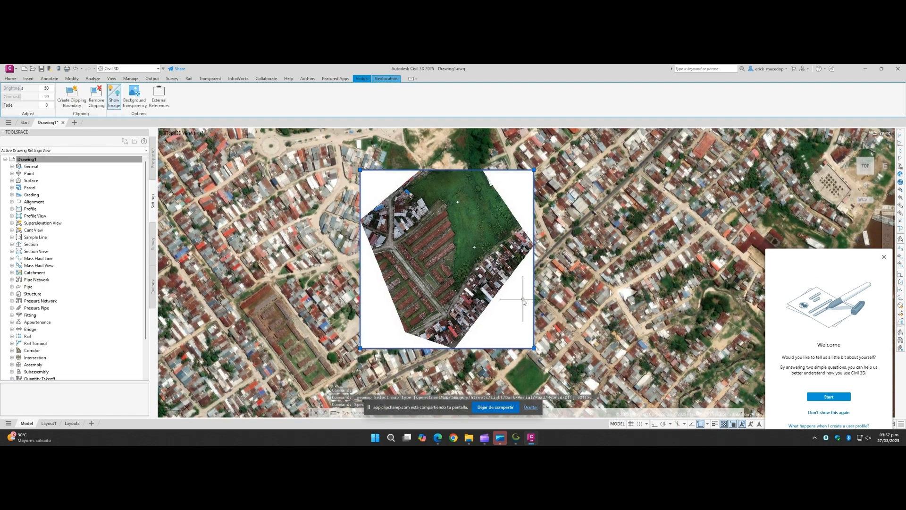
pyautogui.click(113, 105)
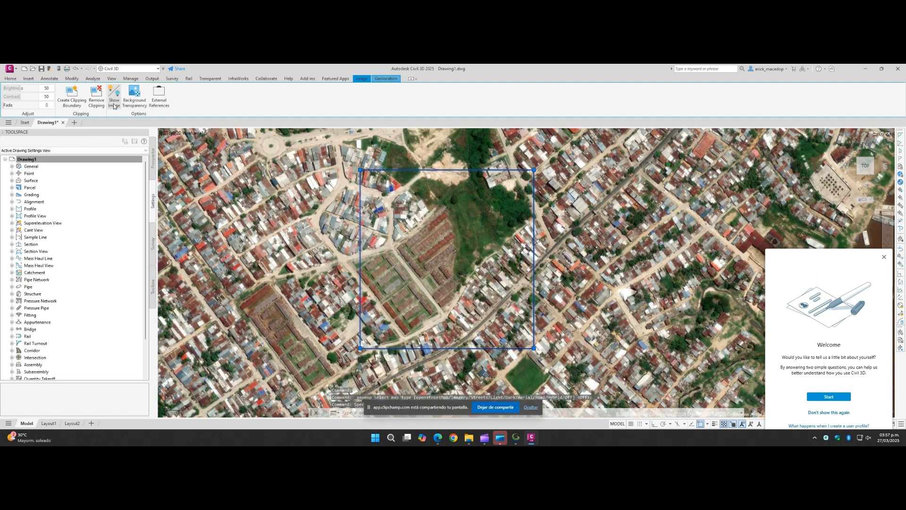
pyautogui.click(114, 105)
pyautogui.click(114, 105)
pyautogui.click(113, 105)
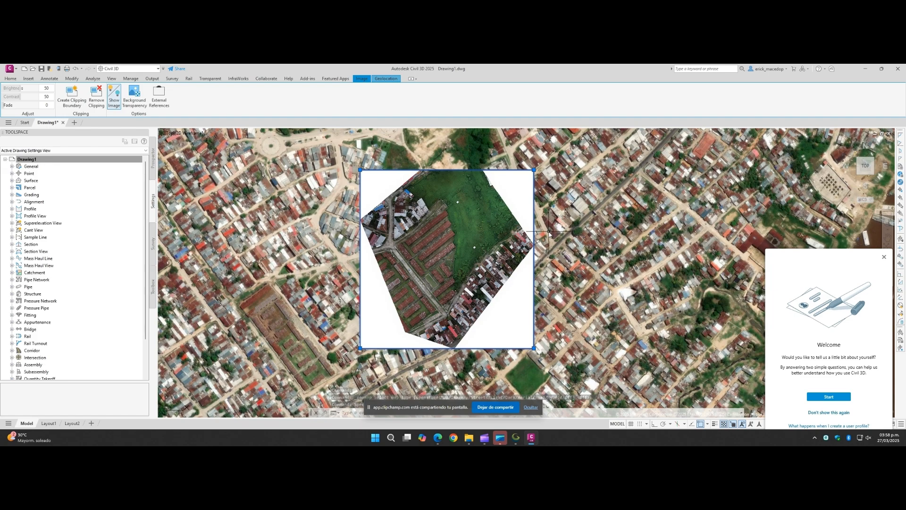